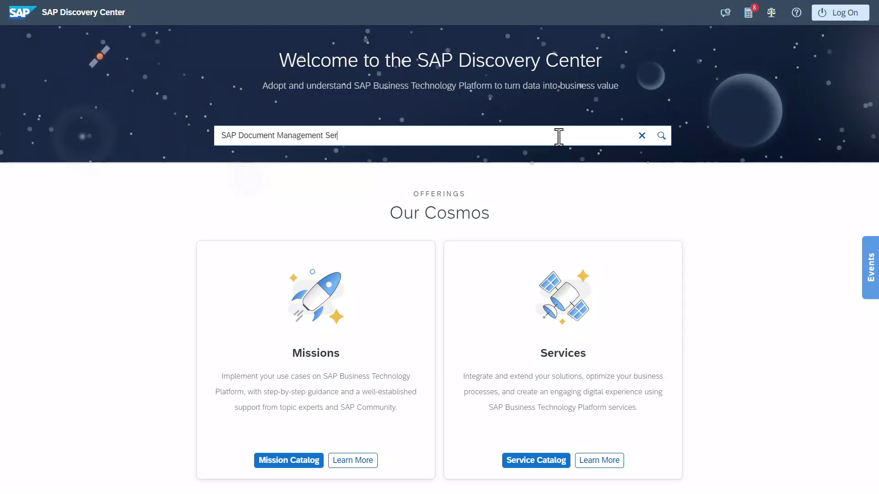
# Step: Search for 'SAP Document Management Service' and open the Application Option service
pyautogui.press('Return')
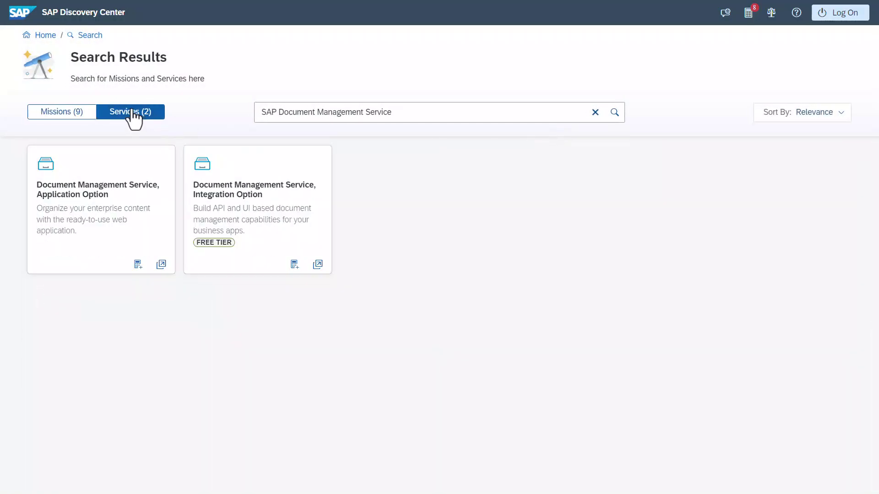
pyautogui.click(129, 189)
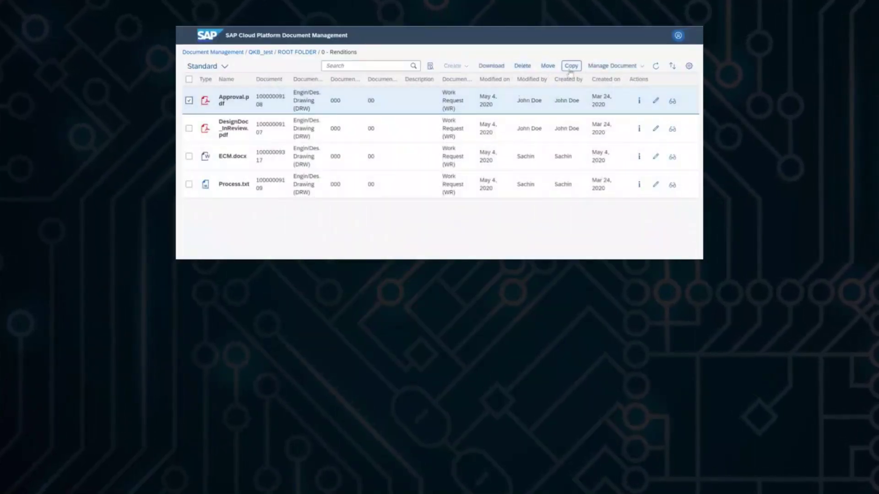
# Step: Open ECM.docx for editing and start a new line after its second paragraph
pyautogui.click(228, 157)
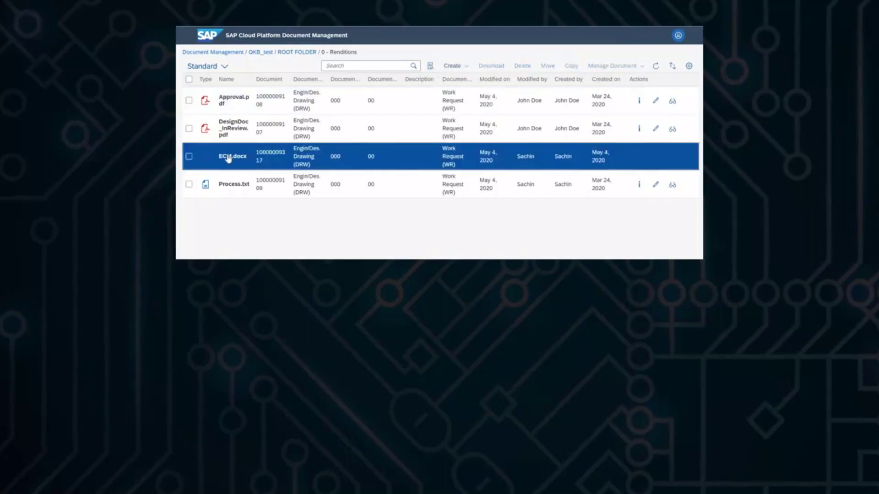
pyautogui.press('Return')
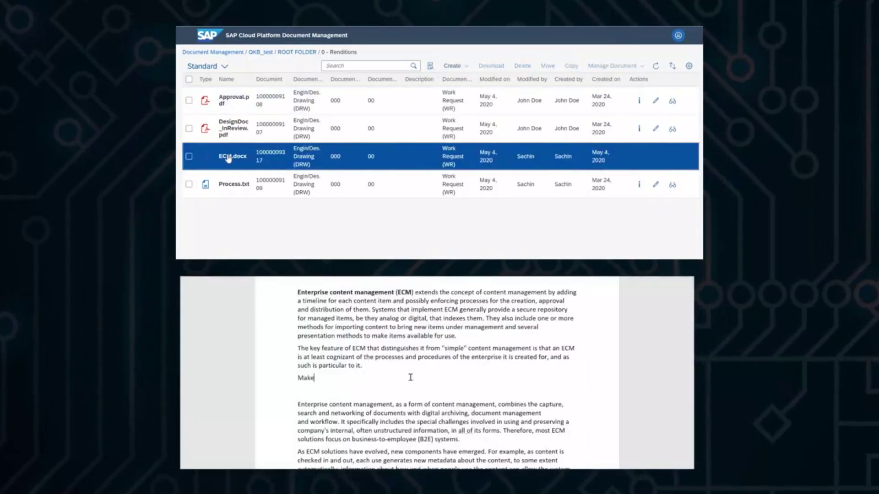